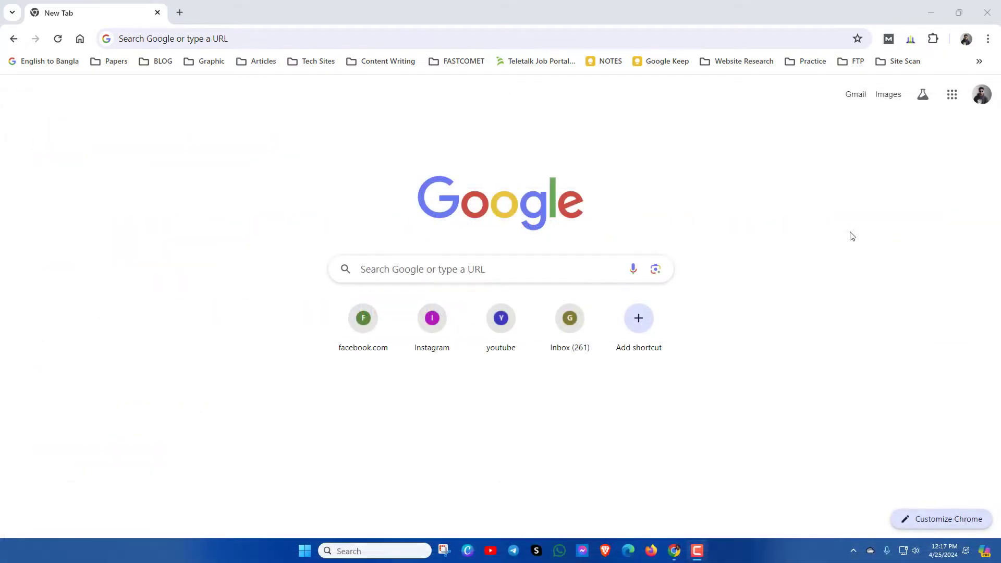
Step: Open Chrome's About page from Settings and confirm version 124.0.6367.79 is up to date
{"action": "left_click", "coordinate": [987, 39]}
{"action": "left_click", "coordinate": [821, 444]}
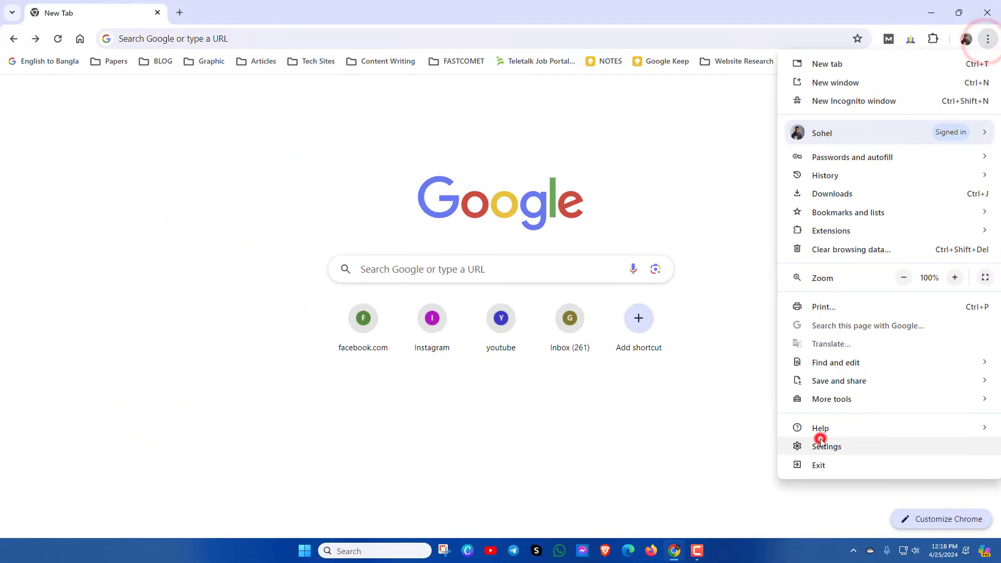
{"action": "left_click", "coordinate": [65, 480]}
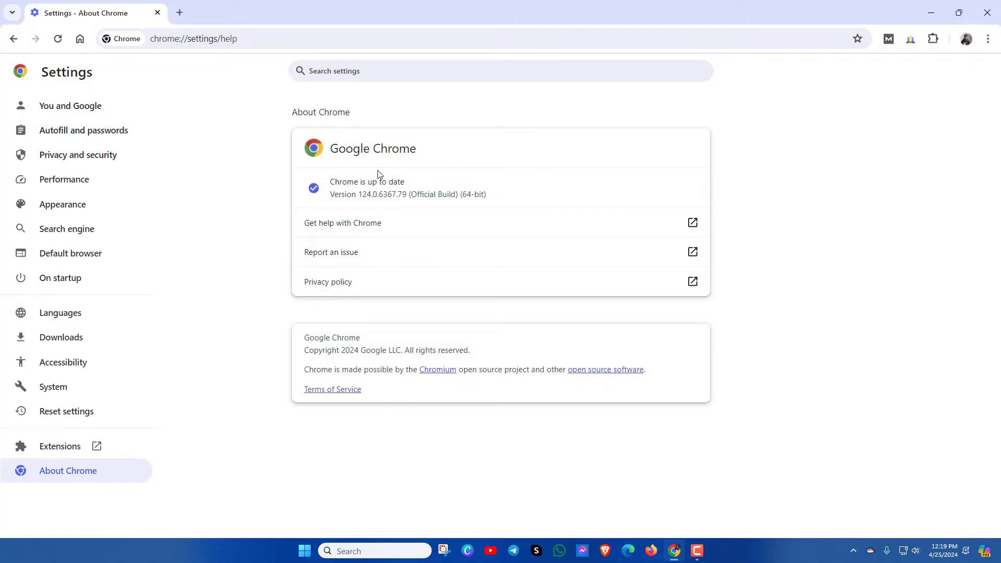
Step: Minimize Chrome, launch the Services app from Windows search and scroll to the GoogleUpdater entries
{"action": "left_click", "coordinate": [931, 13]}
{"action": "left_click", "coordinate": [359, 550]}
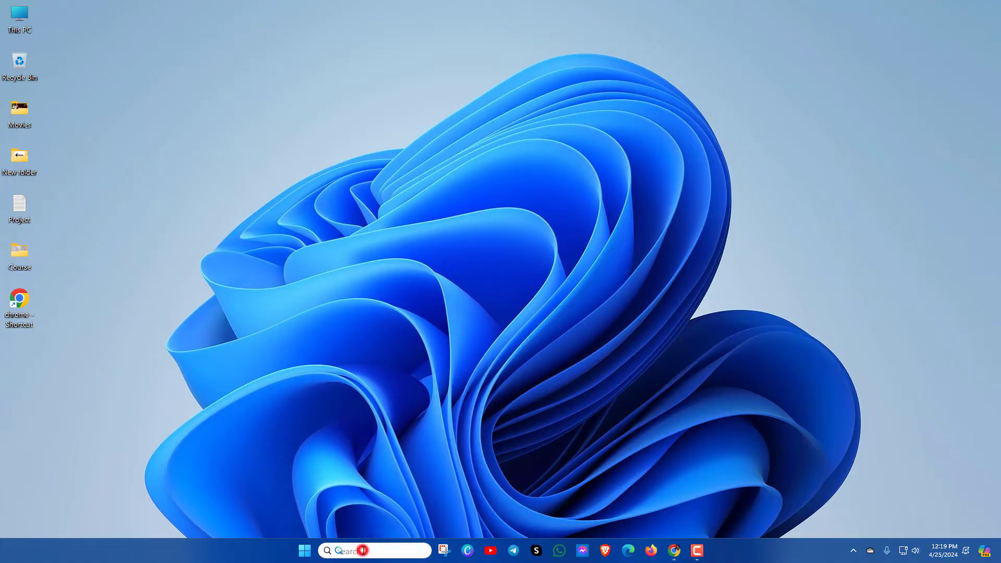
{"action": "type", "text": "services"}
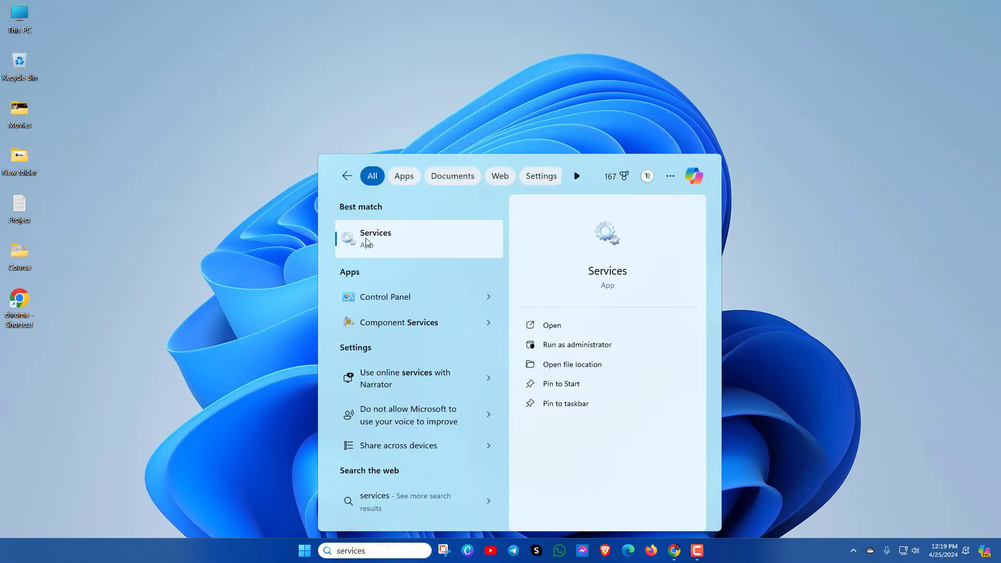
{"action": "left_click", "coordinate": [383, 241]}
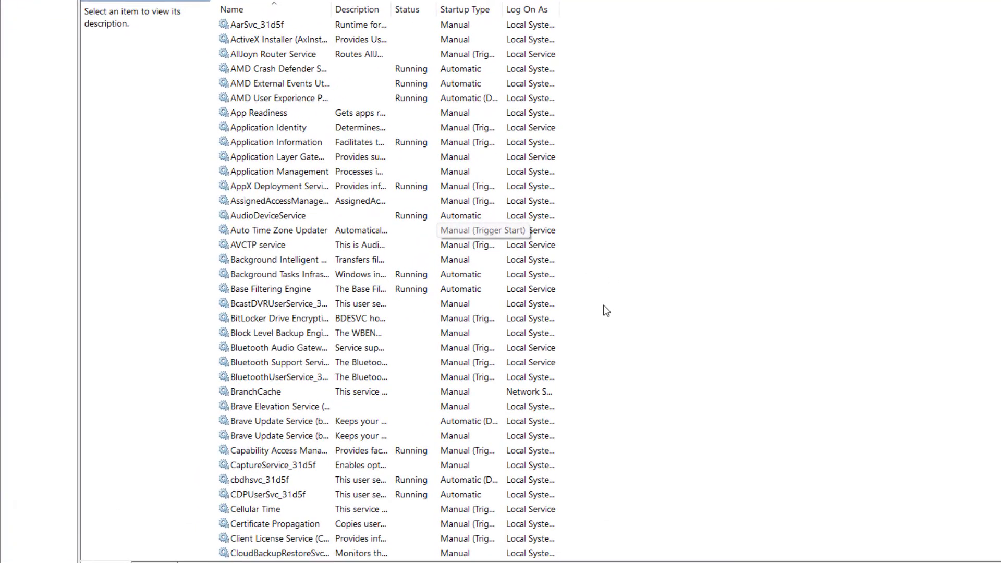
{"action": "scroll", "coordinate": [605, 310], "scroll_direction": "down", "scroll_amount": 12}
{"action": "scroll", "coordinate": [616, 310], "scroll_direction": "down", "scroll_amount": 20}
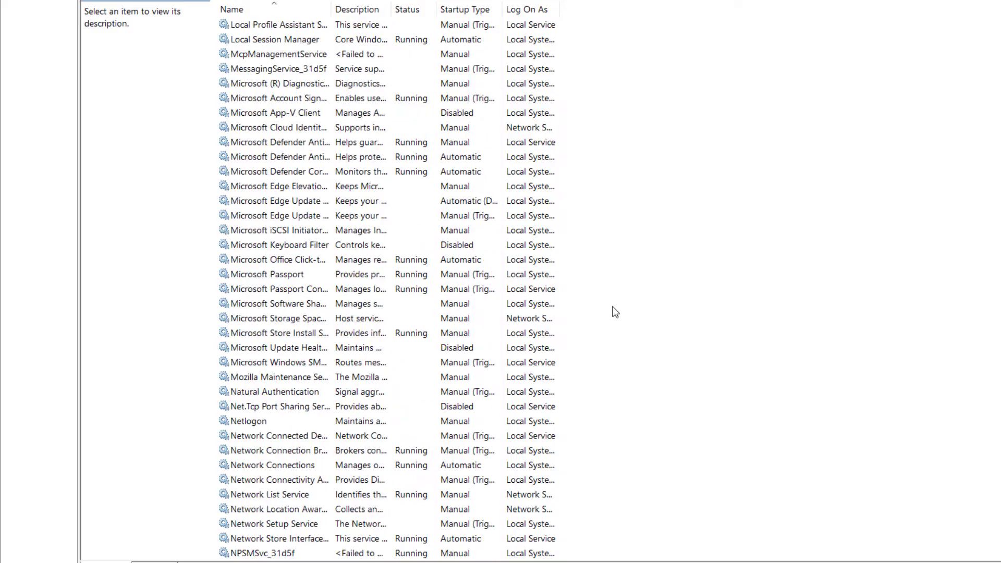
{"action": "scroll", "coordinate": [615, 312], "scroll_direction": "down", "scroll_amount": 20}
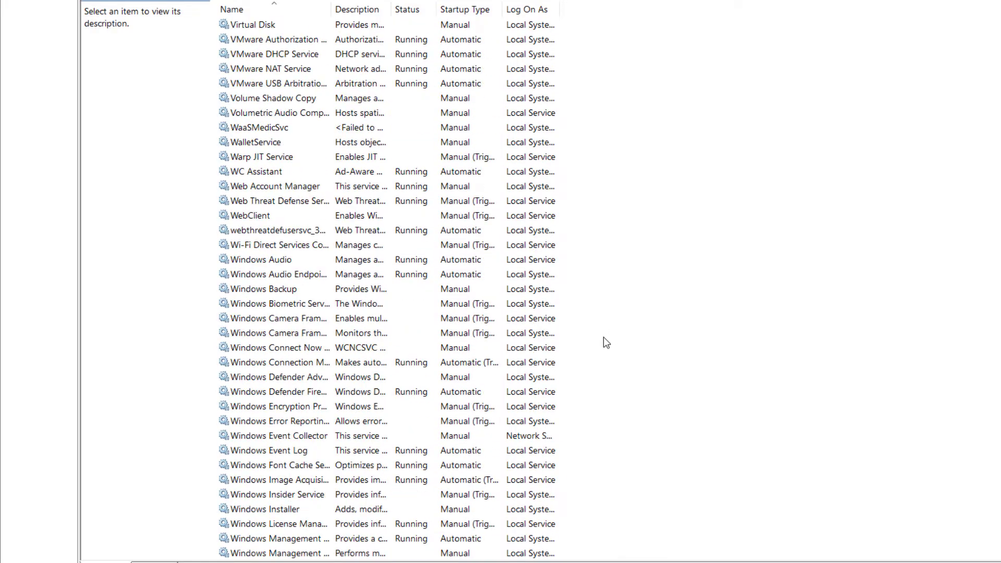
{"action": "scroll", "coordinate": [605, 341], "scroll_direction": "up", "scroll_amount": 20}
{"action": "scroll", "coordinate": [603, 341], "scroll_direction": "up", "scroll_amount": 6}
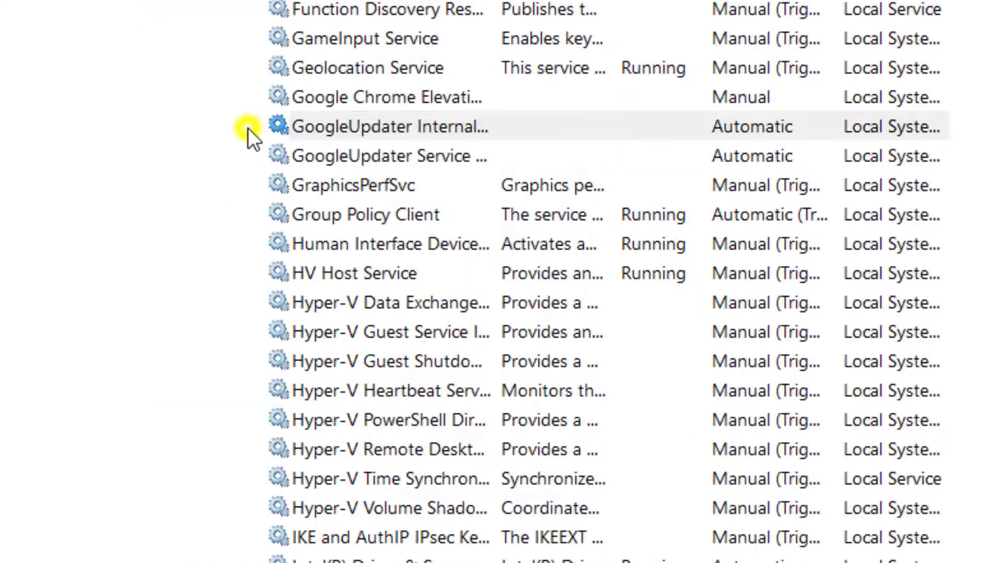
Step: Set the GoogleUpdater InternalService startup type to Disabled
{"action": "right_click", "coordinate": [125, 127]}
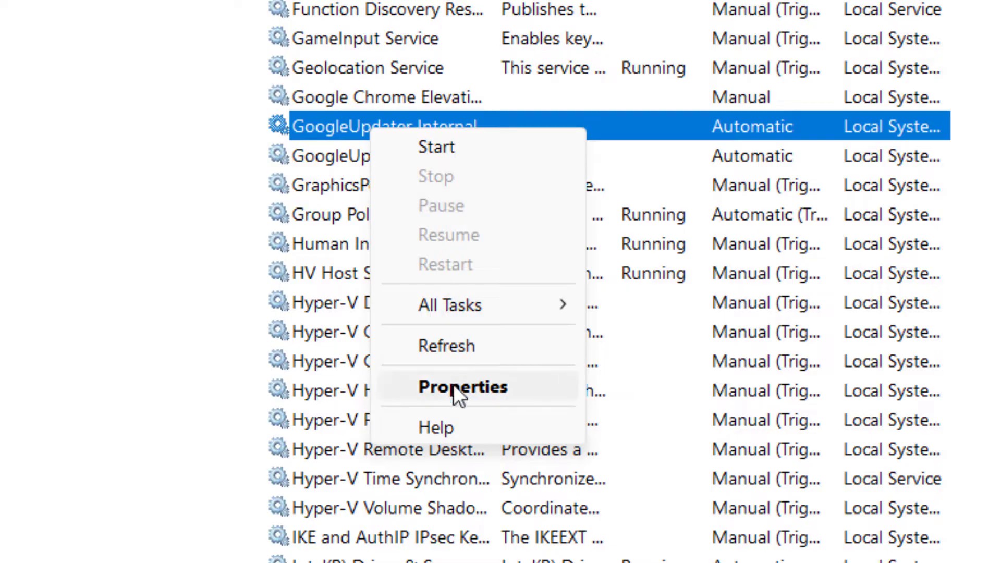
{"action": "left_click", "coordinate": [438, 387]}
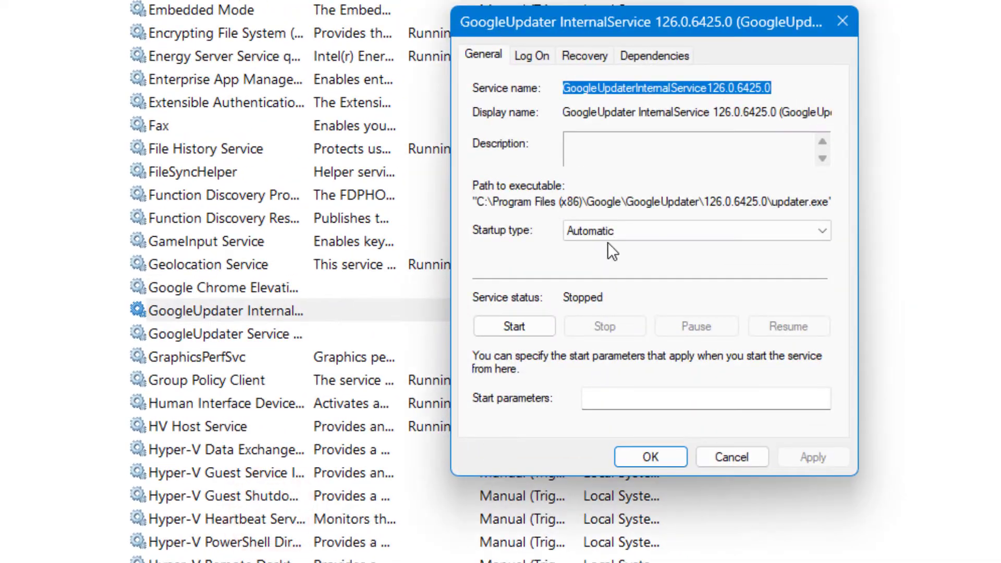
{"action": "left_click", "coordinate": [593, 233]}
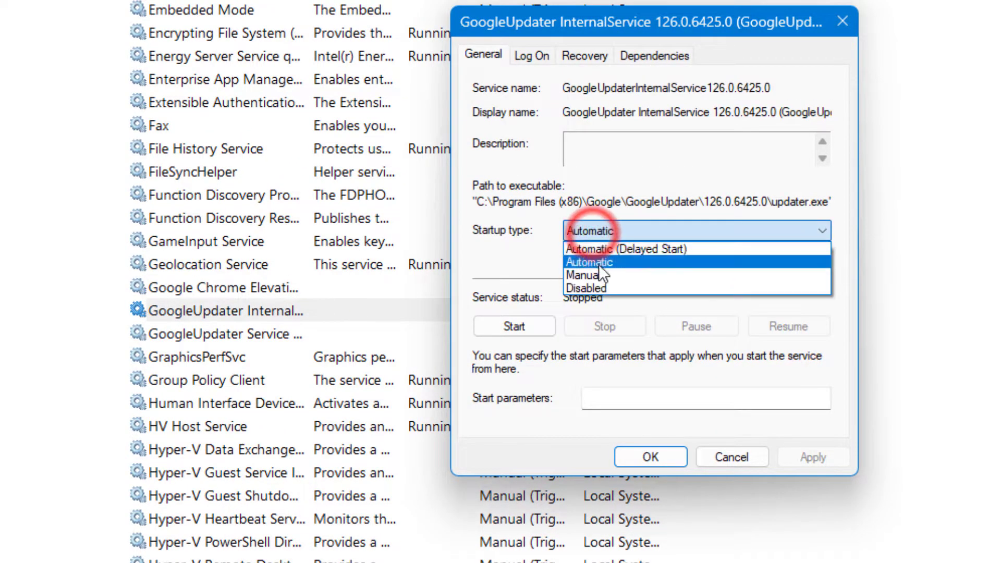
{"action": "left_click", "coordinate": [594, 289]}
{"action": "left_click", "coordinate": [799, 457]}
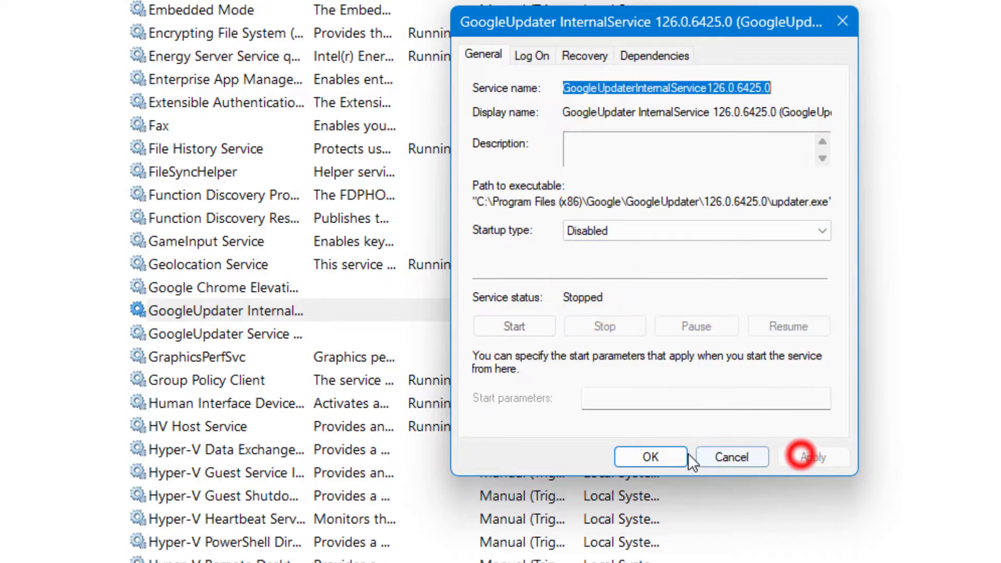
{"action": "left_click", "coordinate": [645, 457]}
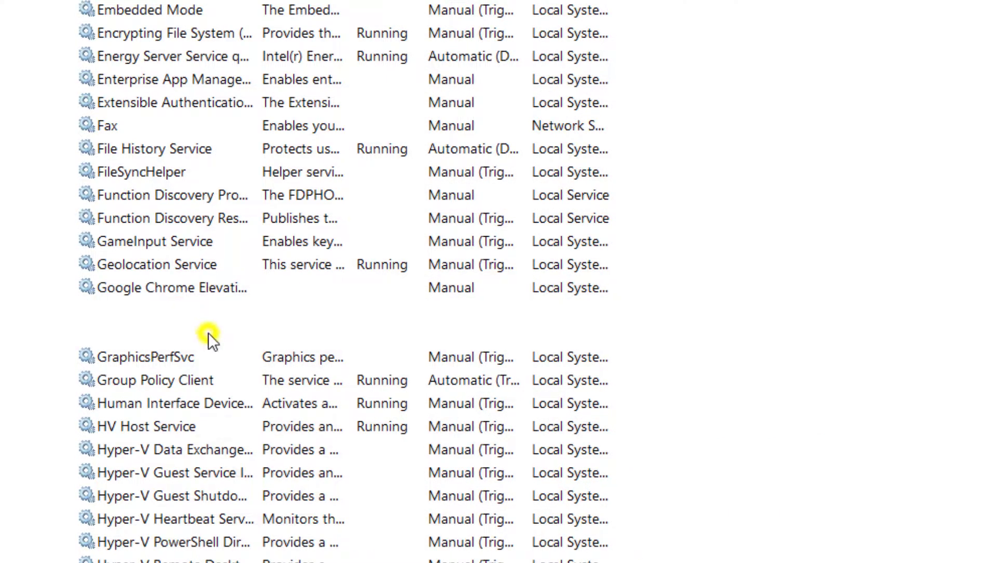
Step: Set the GoogleUpdater Service startup type to Disabled
{"action": "right_click", "coordinate": [259, 333]}
{"action": "left_click", "coordinate": [253, 536]}
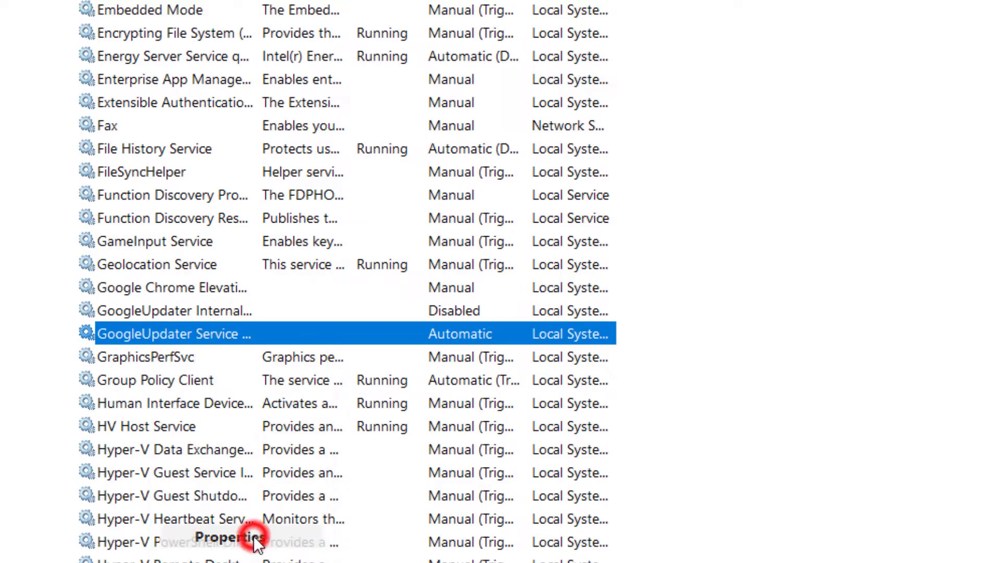
{"action": "left_click", "coordinate": [664, 232]}
{"action": "left_click", "coordinate": [627, 288]}
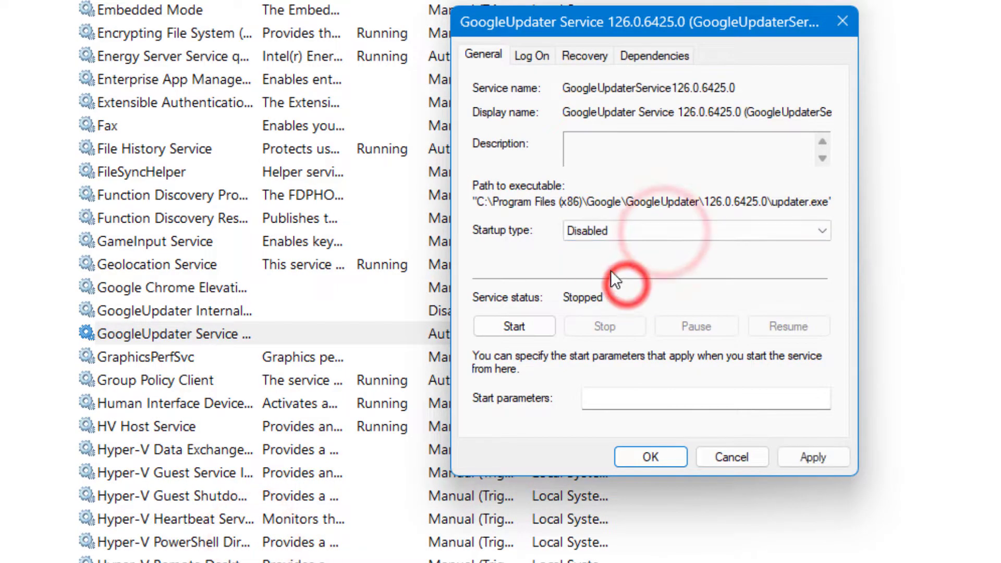
{"action": "left_click", "coordinate": [813, 457]}
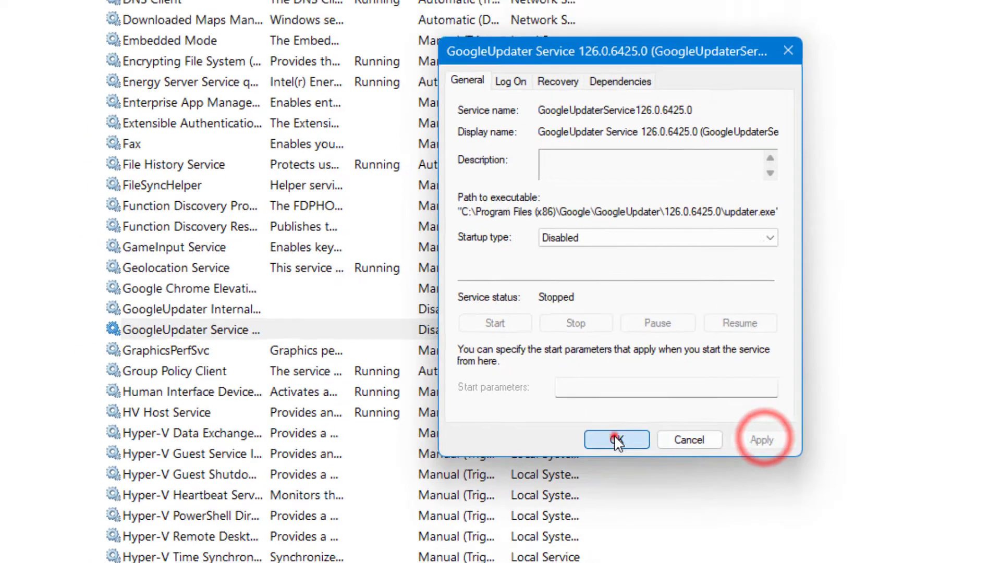
{"action": "left_click", "coordinate": [650, 457]}
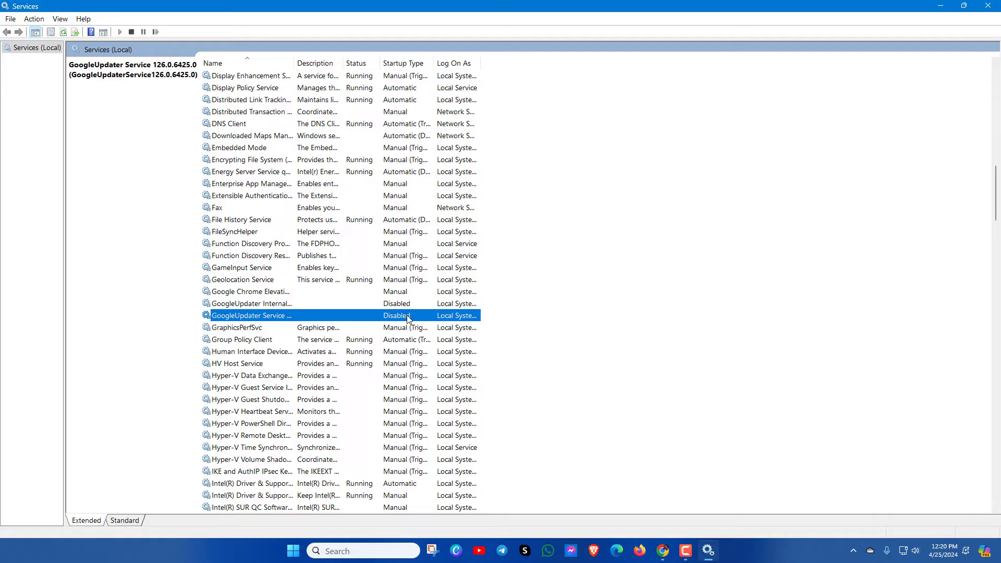
Step: Return to Chrome and reload About Chrome, which now shows update error code 3 (0X80070422)
{"action": "left_click", "coordinate": [662, 551]}
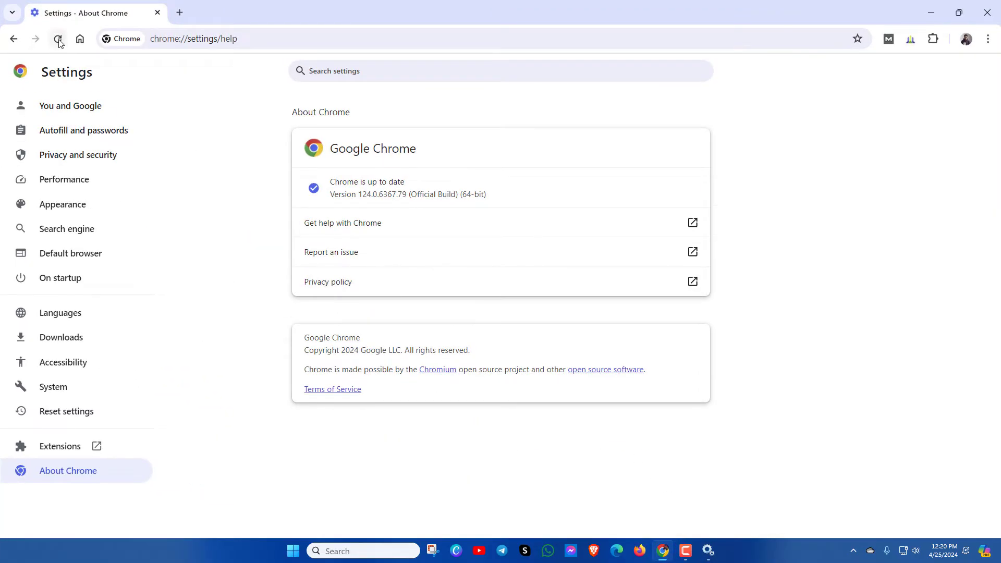
{"action": "left_click", "coordinate": [58, 39]}
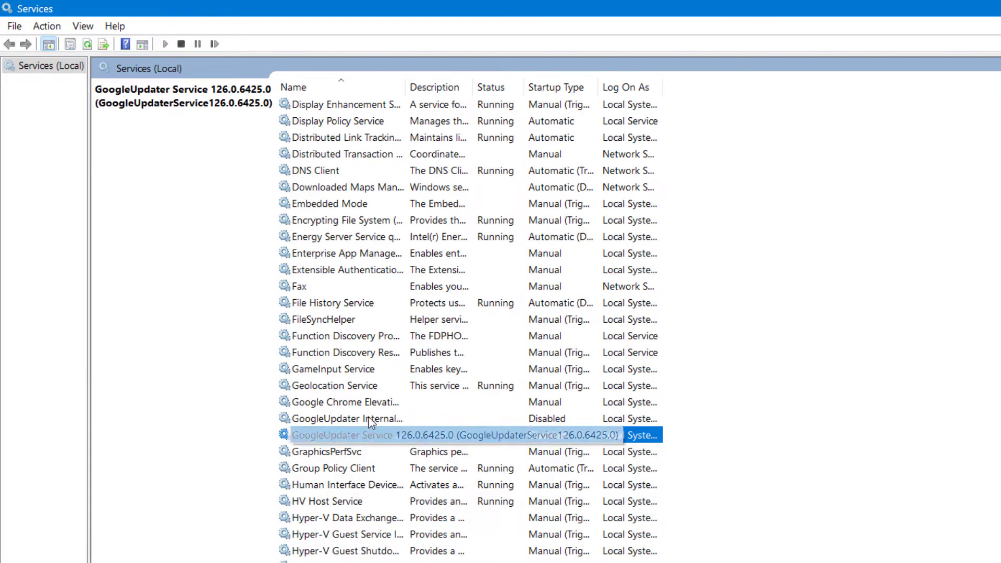
Step: Set the GoogleUpdater Service startup type back to Automatic
{"action": "right_click", "coordinate": [356, 438]}
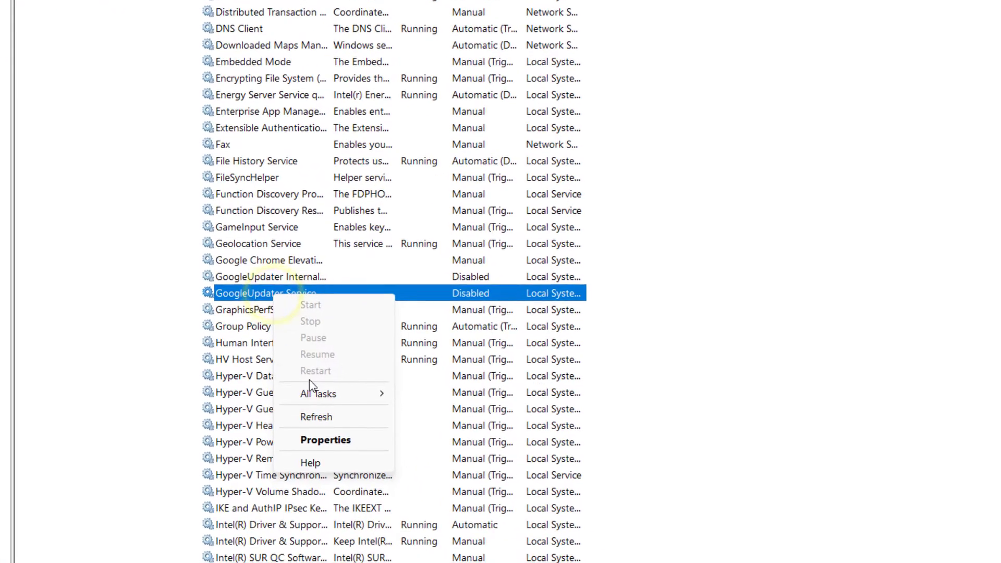
{"action": "left_click", "coordinate": [406, 561]}
{"action": "left_click", "coordinate": [566, 219]}
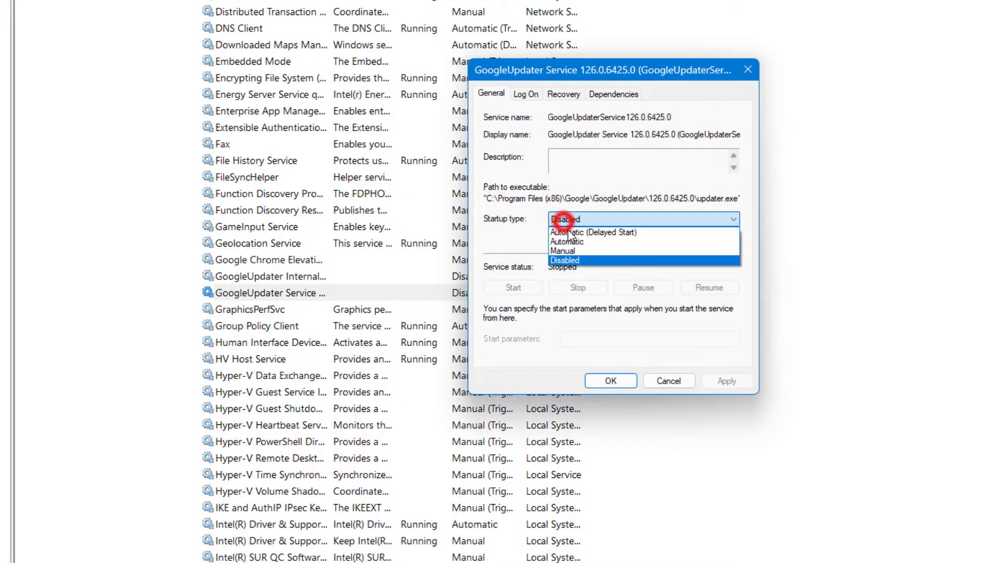
{"action": "left_click", "coordinate": [569, 242]}
{"action": "left_click", "coordinate": [727, 381]}
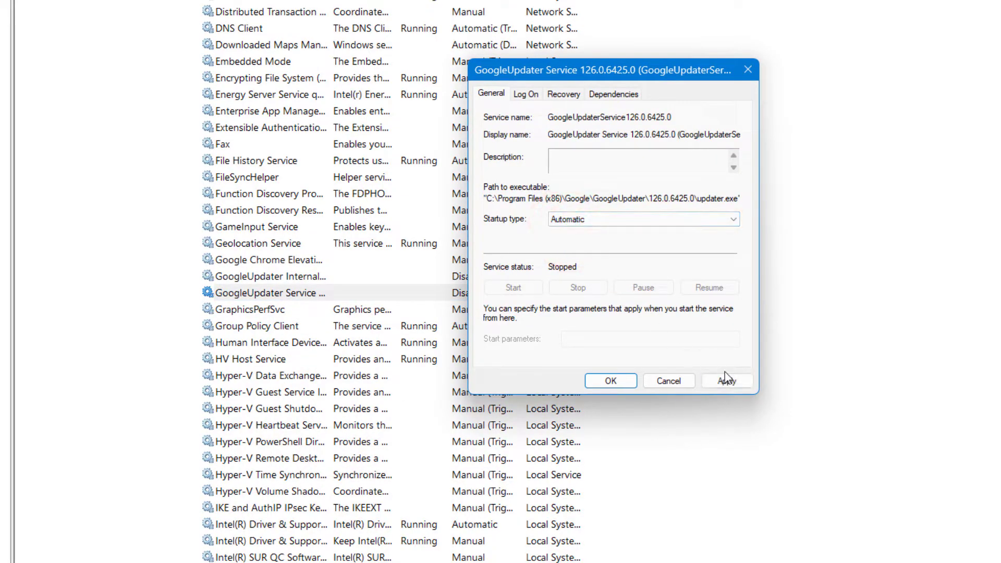
{"action": "left_click", "coordinate": [610, 381]}
Step: Set the GoogleUpdater InternalService startup type back to Automatic
{"action": "right_click", "coordinate": [234, 277]}
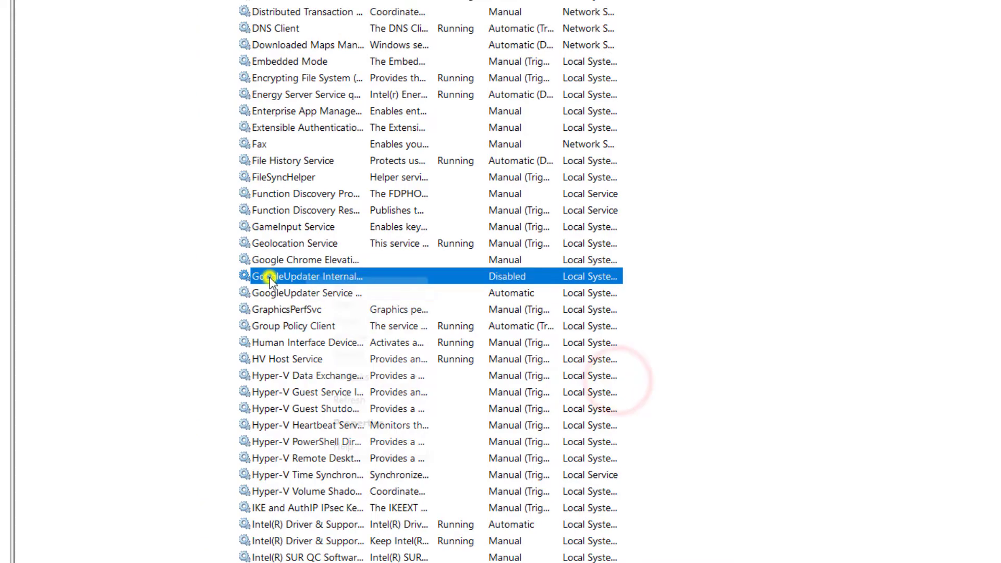
{"action": "left_click", "coordinate": [365, 423]}
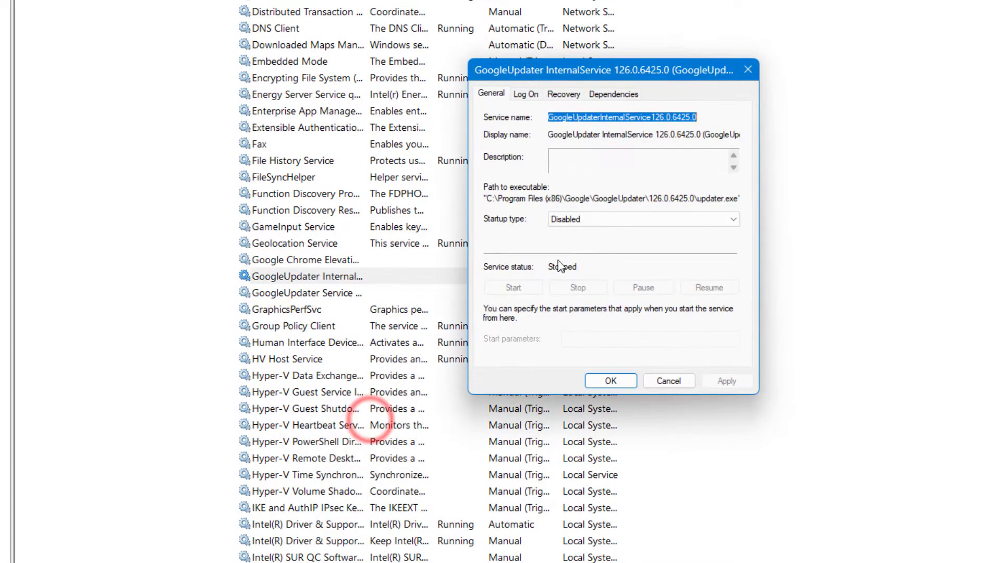
{"action": "left_click", "coordinate": [584, 221]}
{"action": "left_click", "coordinate": [581, 240]}
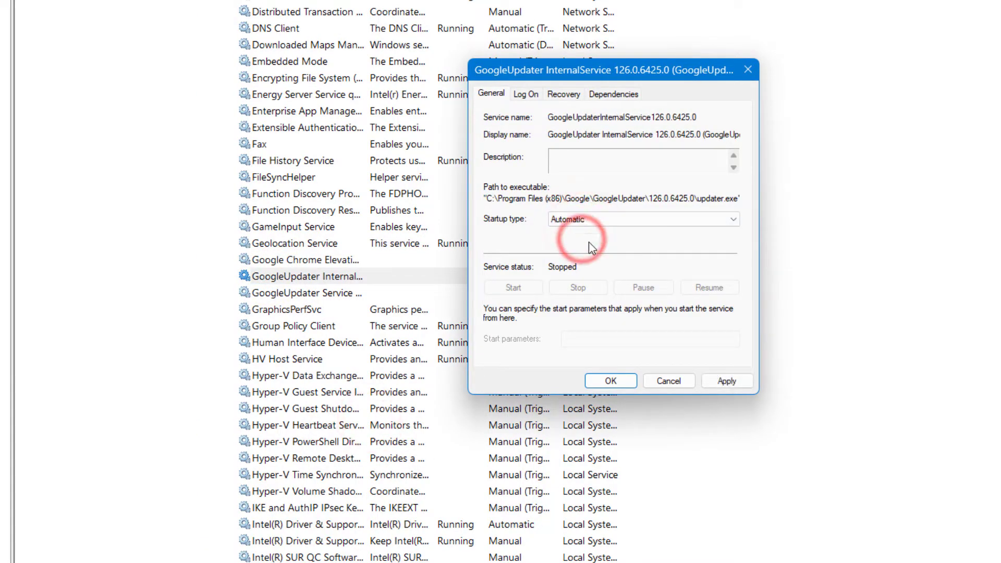
{"action": "left_click", "coordinate": [726, 381]}
{"action": "left_click", "coordinate": [610, 381]}
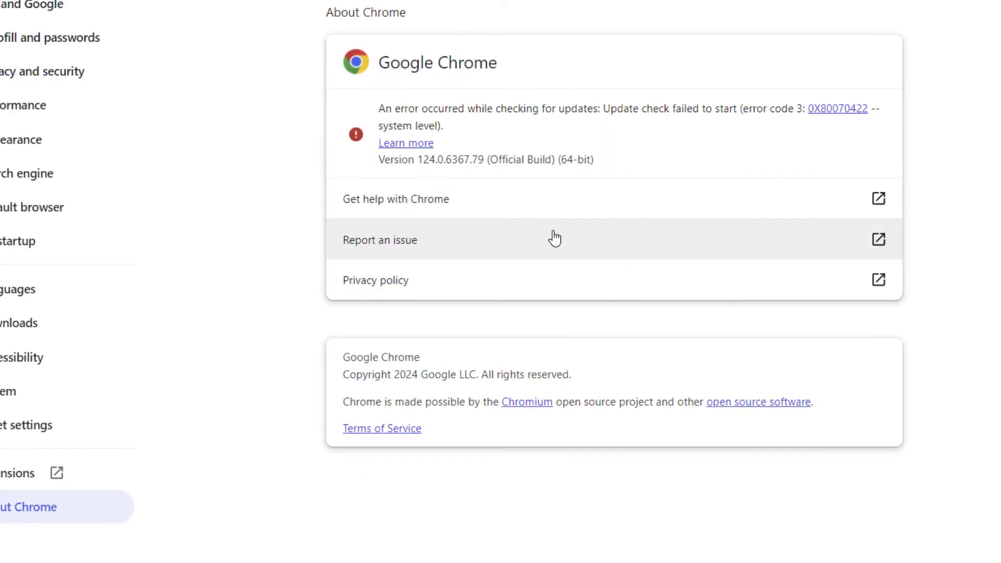
Step: Reload About Chrome to confirm it is up to date, close Services, and open This PC
{"action": "left_click", "coordinate": [58, 38]}
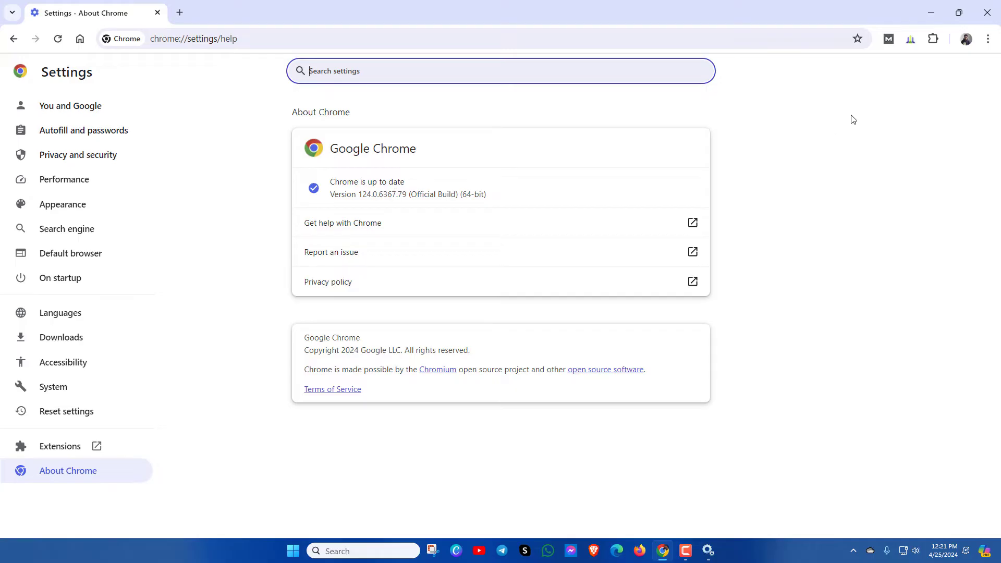
{"action": "left_click", "coordinate": [931, 13]}
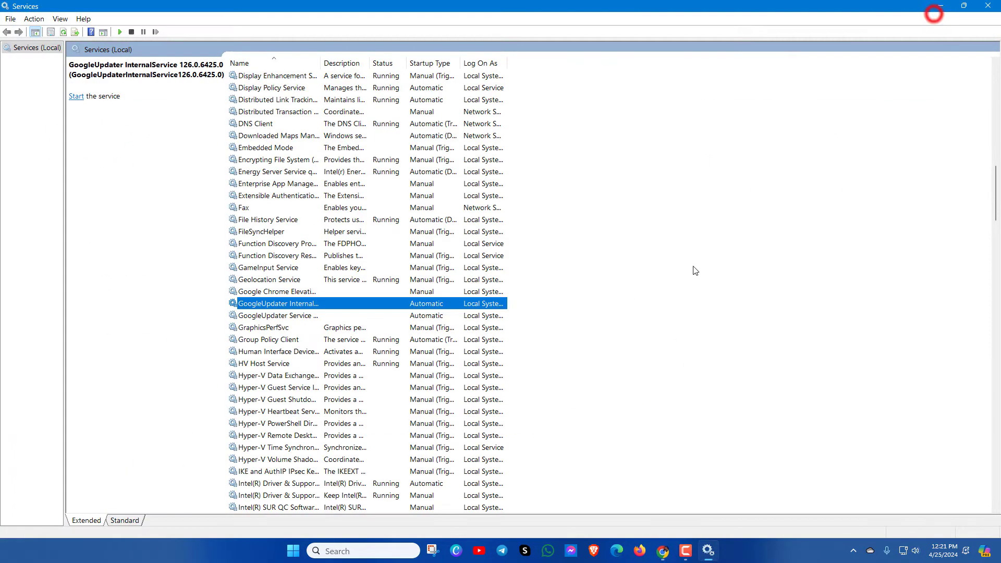
{"action": "left_click", "coordinate": [987, 9]}
{"action": "double_click", "coordinate": [18, 17]}
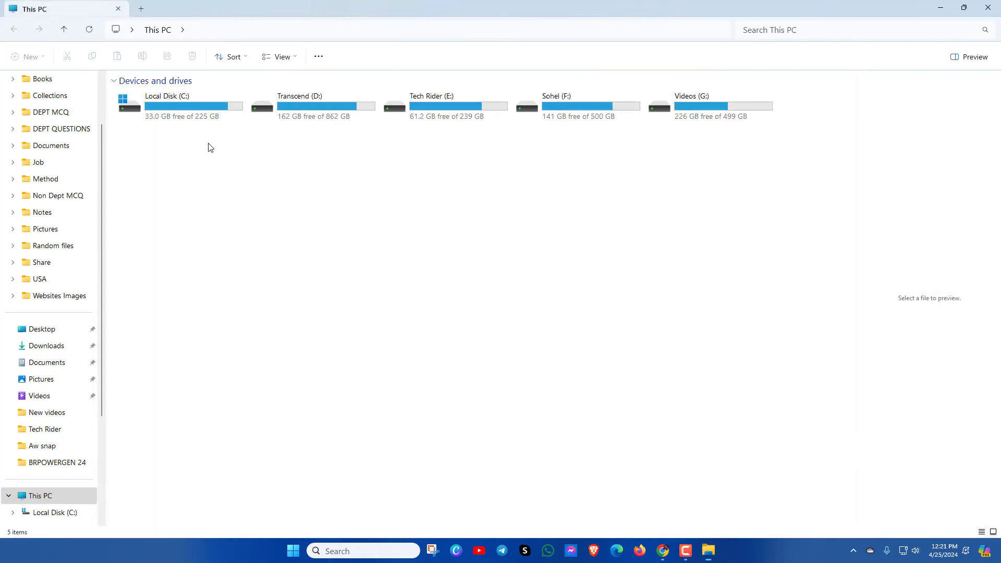
Step: Browse to C:\Program Files\Google\Chrome\Application, then return to the Local Disk (C:) root
{"action": "double_click", "coordinate": [183, 115]}
{"action": "left_click", "coordinate": [184, 112]}
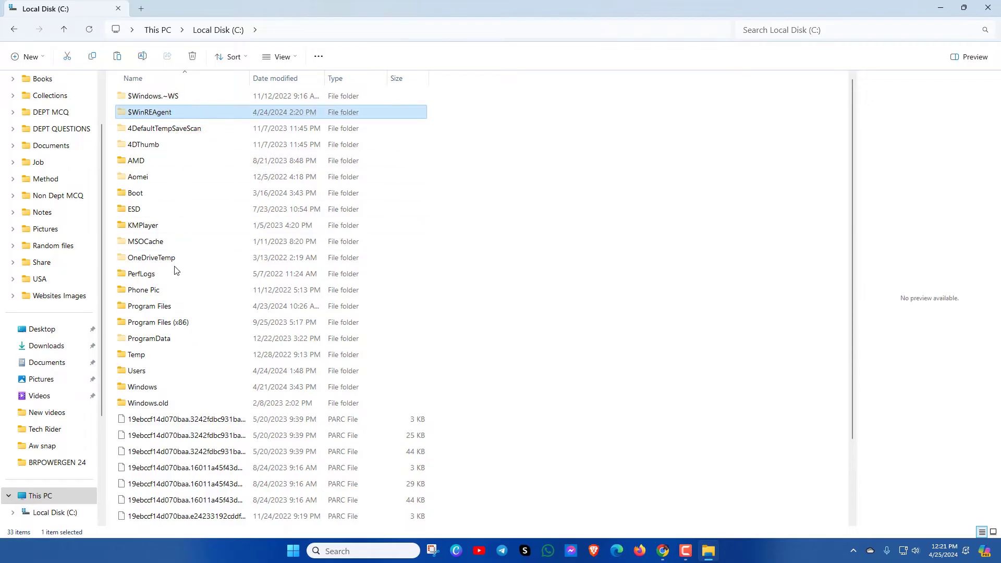
{"action": "double_click", "coordinate": [150, 309]}
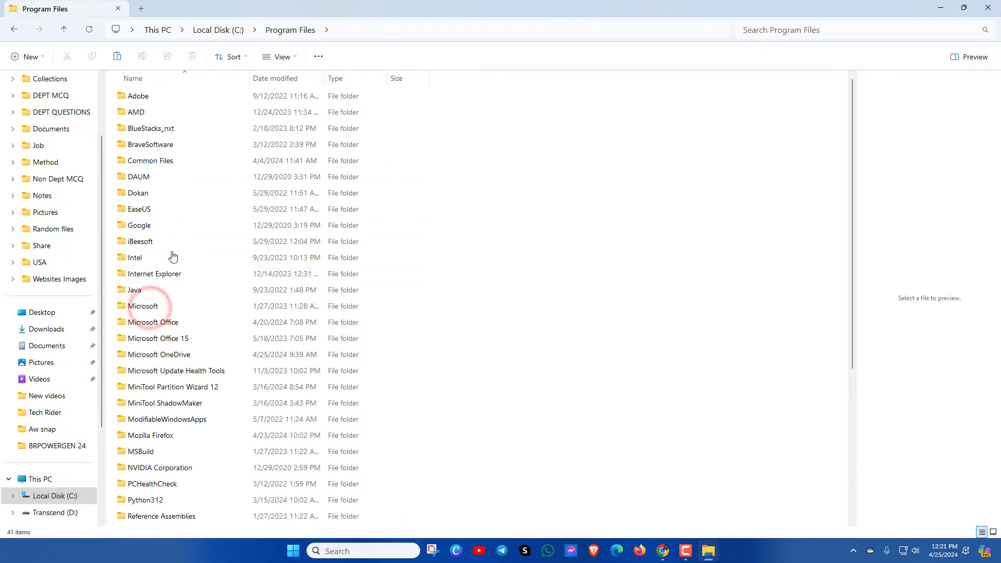
{"action": "double_click", "coordinate": [139, 229]}
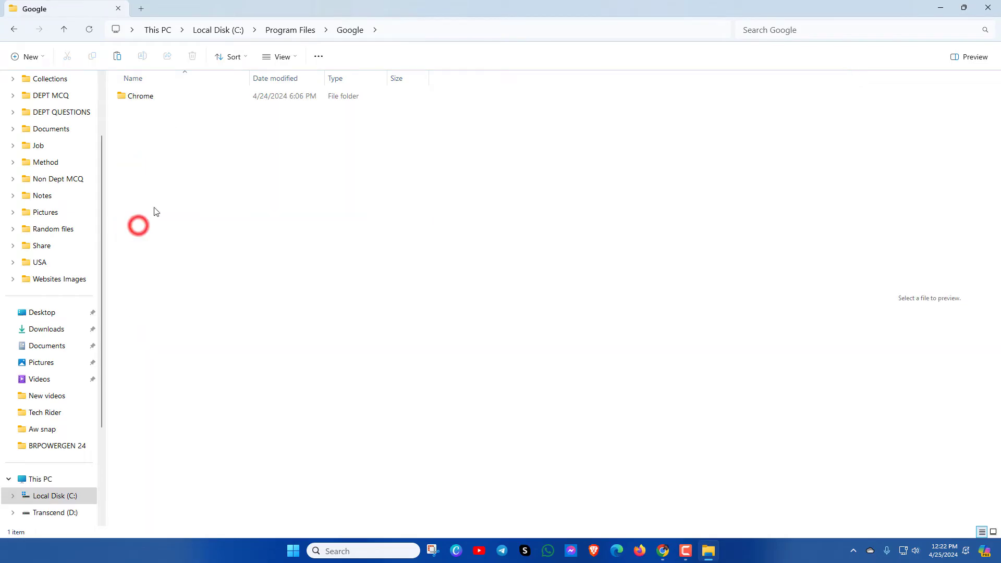
{"action": "double_click", "coordinate": [151, 96]}
{"action": "double_click", "coordinate": [156, 96]}
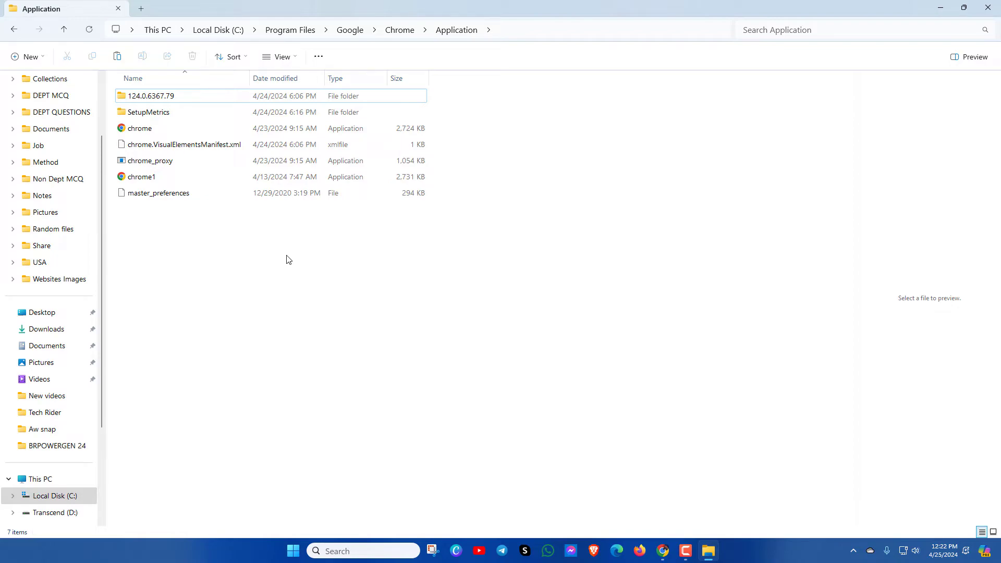
{"action": "left_click", "coordinate": [225, 31]}
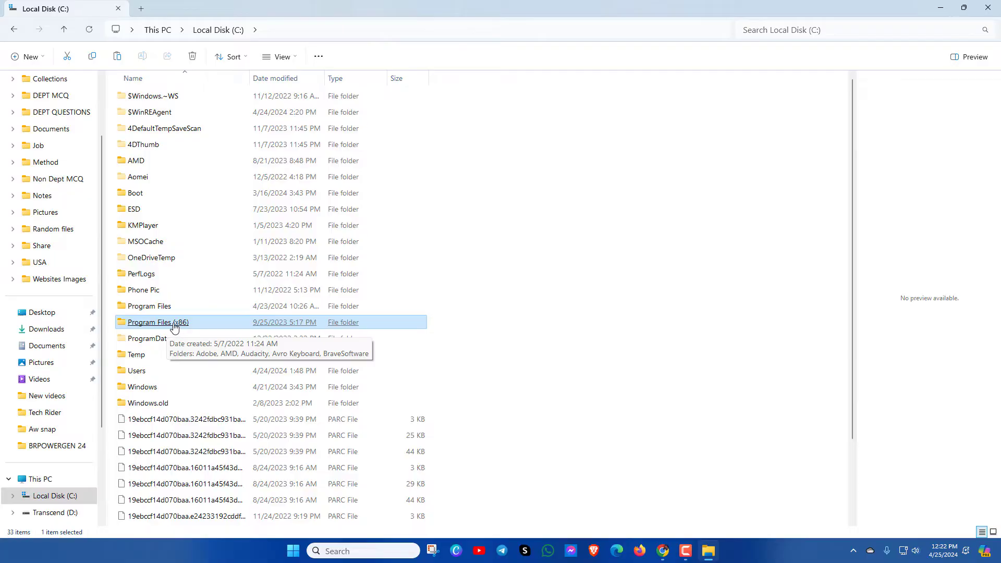
Step: Navigate to the Program Files (x86) > Google > Update folder
{"action": "double_click", "coordinate": [152, 324]}
{"action": "double_click", "coordinate": [149, 290]}
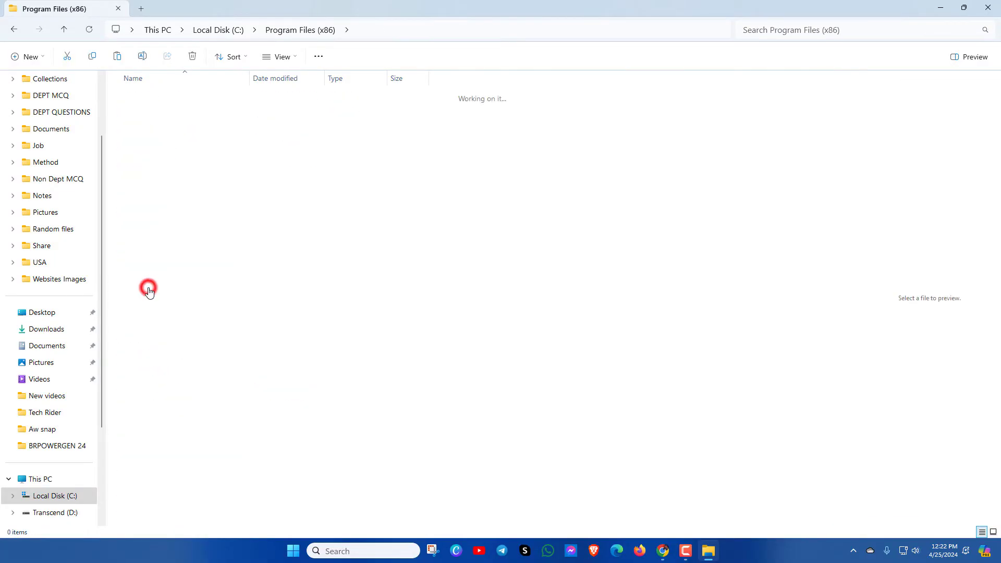
{"action": "left_click", "coordinate": [140, 166]}
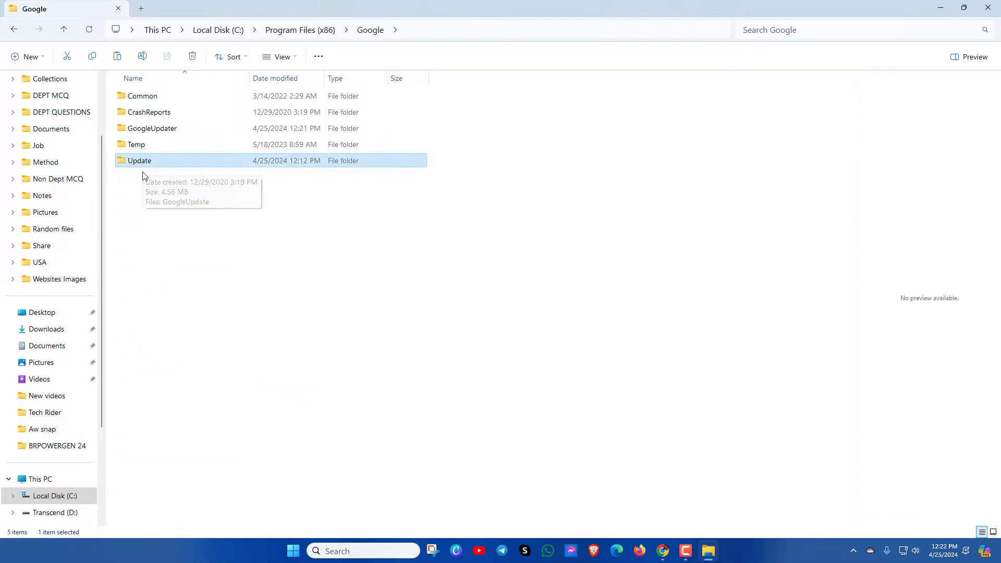
{"action": "double_click", "coordinate": [139, 161]}
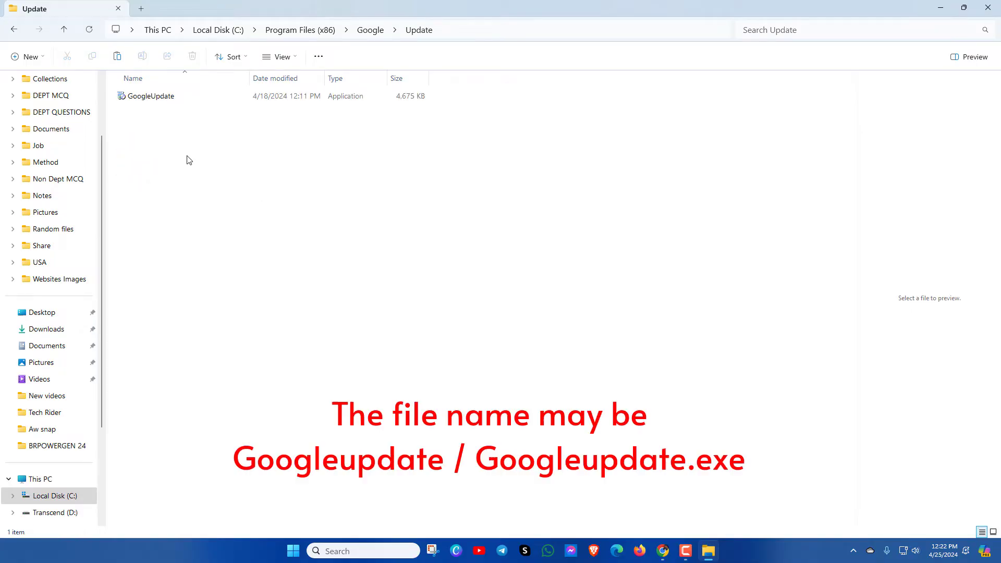
Step: Delete the GoogleUpdate application using the Show more options menu
{"action": "left_click", "coordinate": [153, 103]}
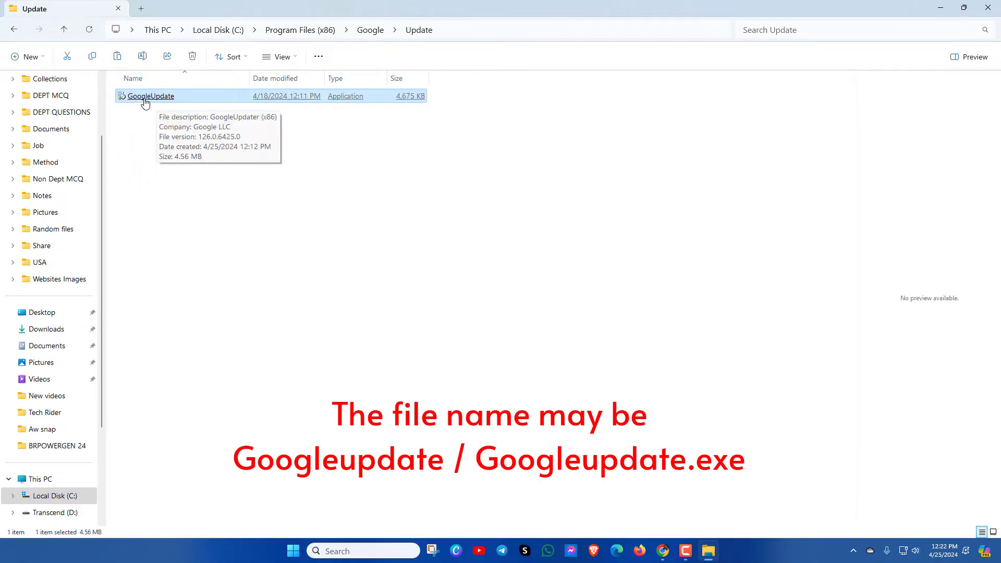
{"action": "right_click", "coordinate": [161, 102]}
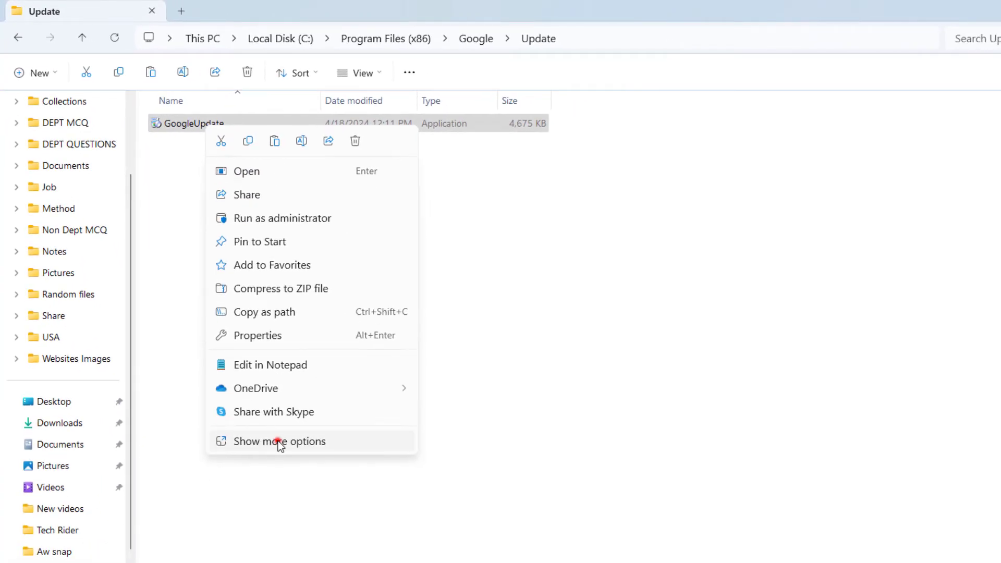
{"action": "left_click", "coordinate": [280, 444]}
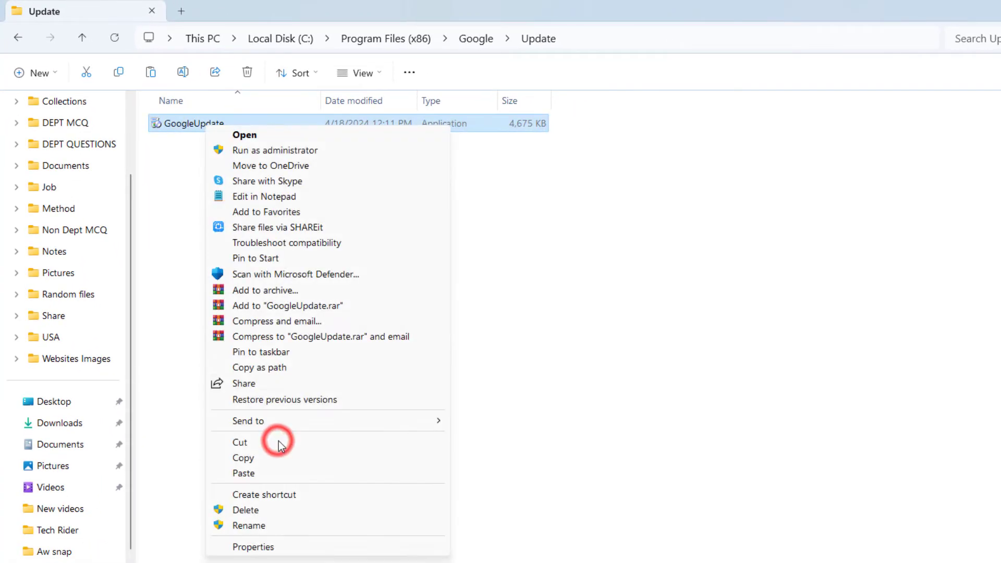
{"action": "left_click", "coordinate": [245, 510]}
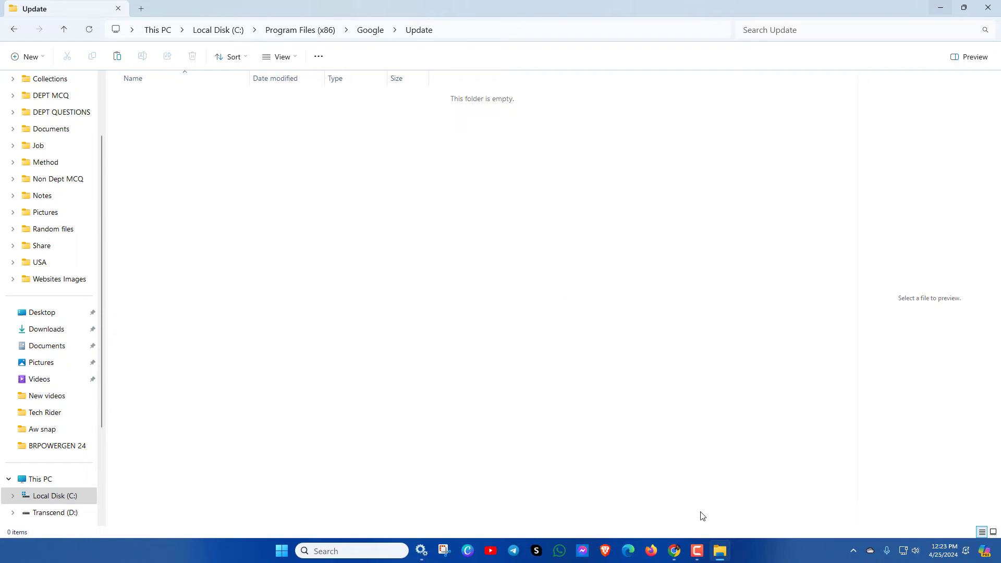
Step: Reload About Chrome to see update error code 3, then switch back to File Explorer
{"action": "left_click", "coordinate": [675, 551]}
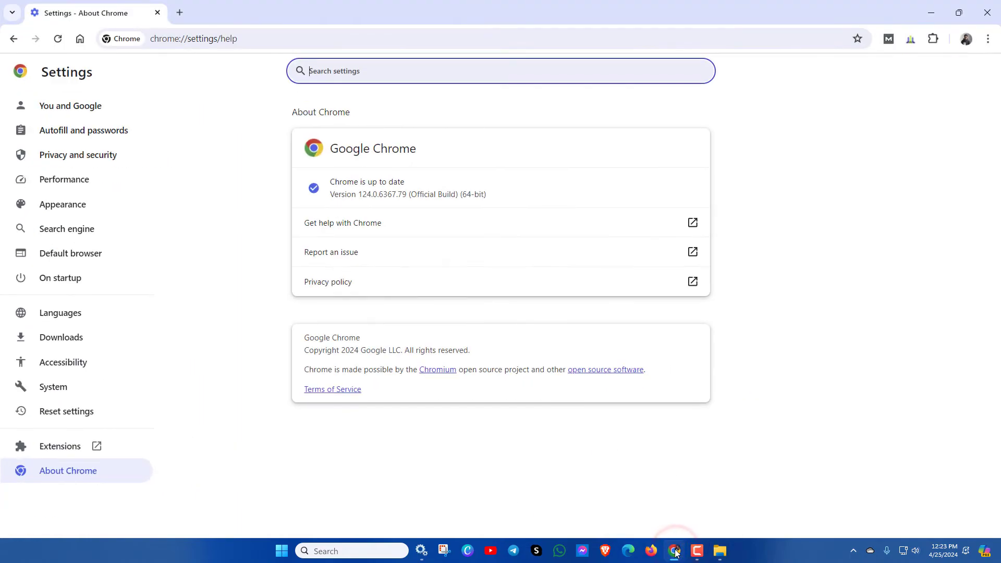
{"action": "left_click", "coordinate": [58, 39]}
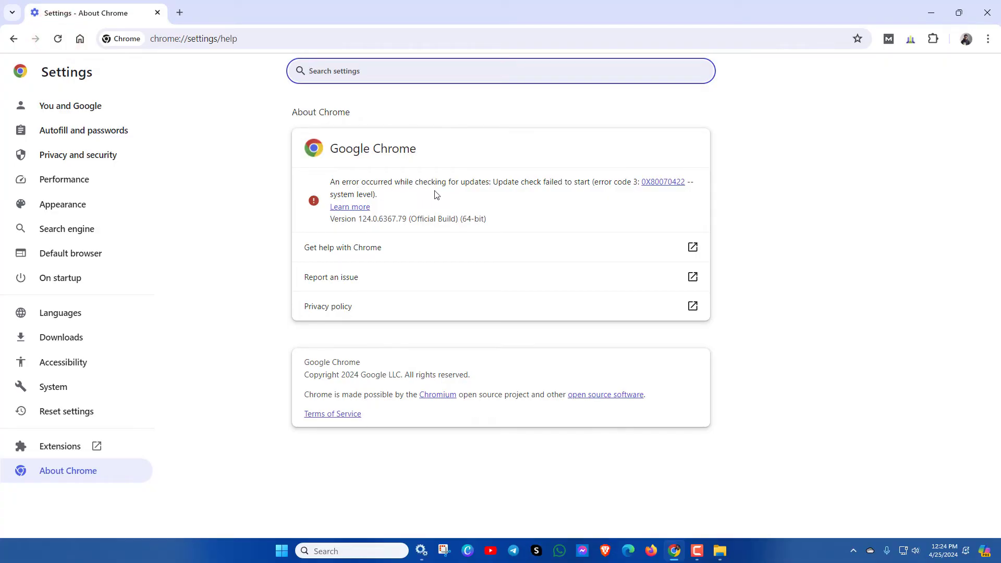
{"action": "key", "text": "alt+Tab"}
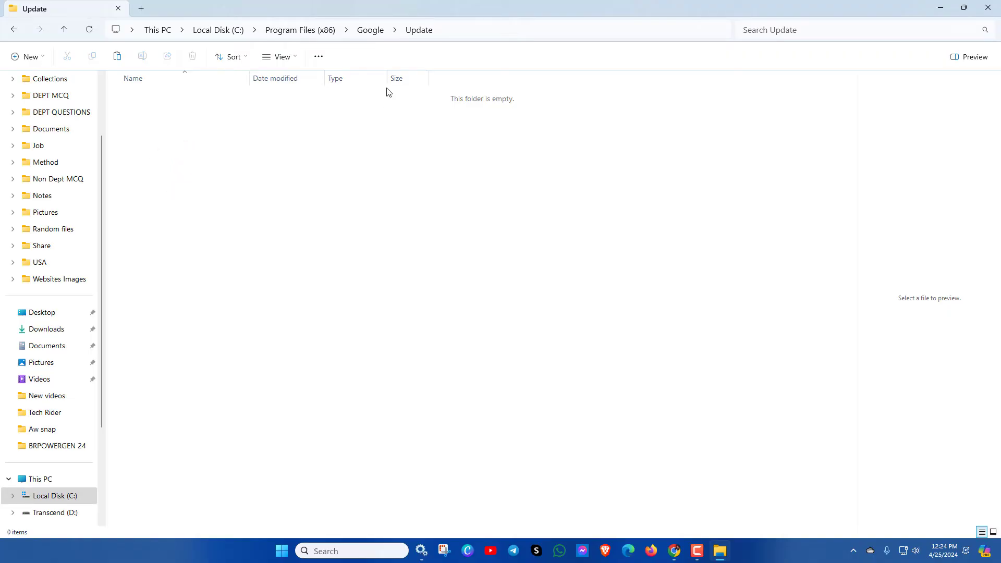
Step: Copy the updater application from the GoogleUpdater\126.0.6425.0 folder
{"action": "left_click", "coordinate": [363, 32]}
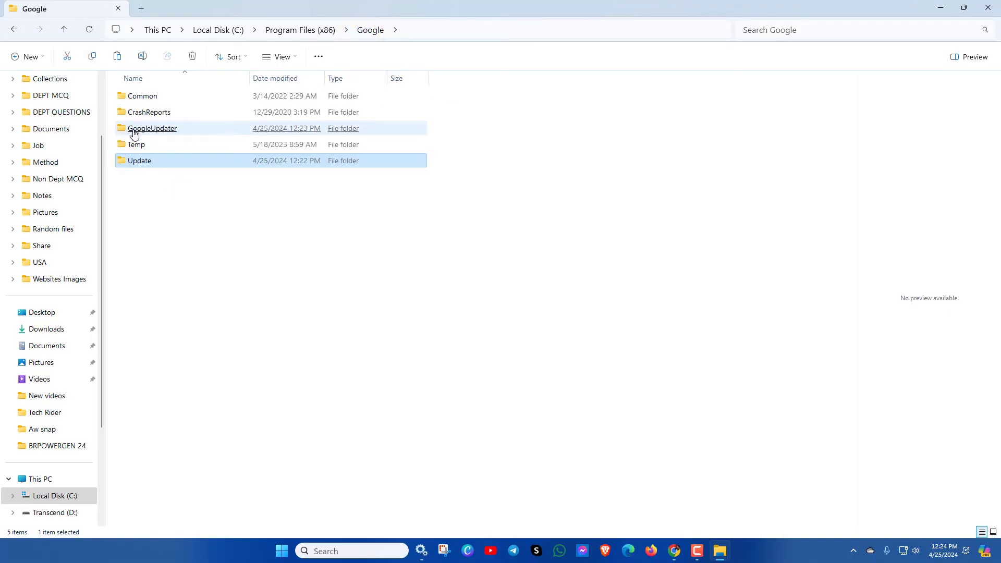
{"action": "double_click", "coordinate": [163, 130]}
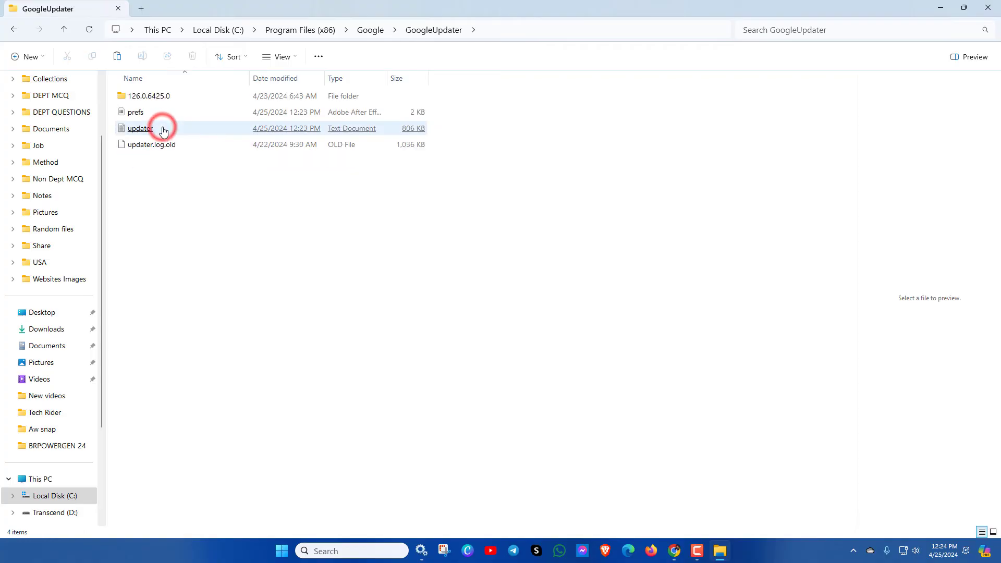
{"action": "left_click", "coordinate": [161, 130]}
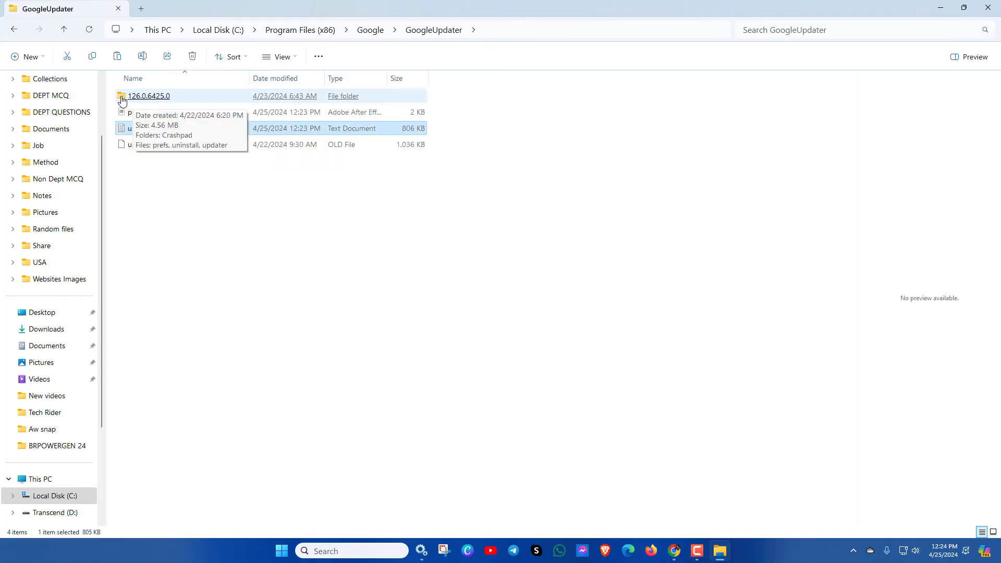
{"action": "left_click", "coordinate": [145, 101]}
{"action": "double_click", "coordinate": [157, 99]}
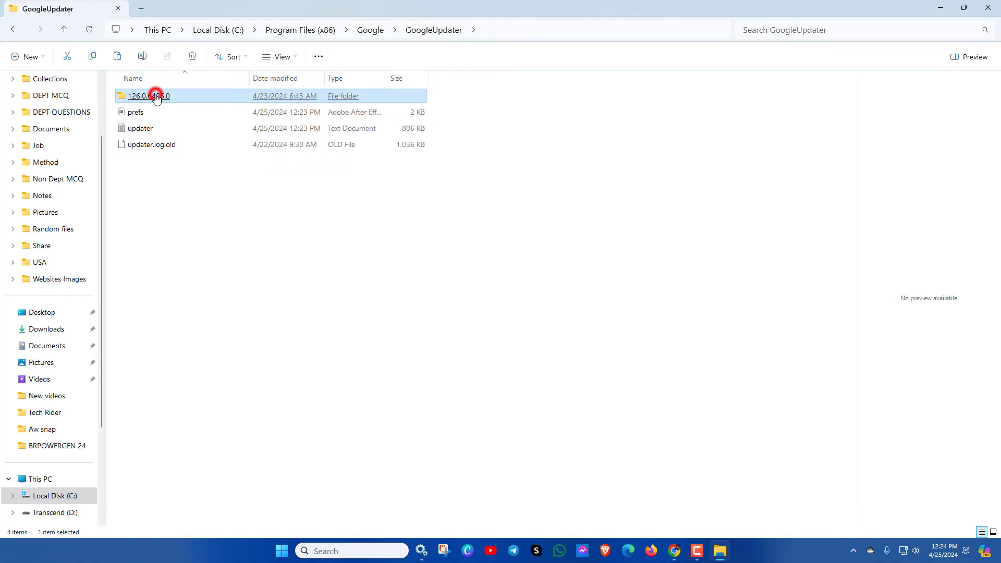
{"action": "left_click", "coordinate": [200, 149]}
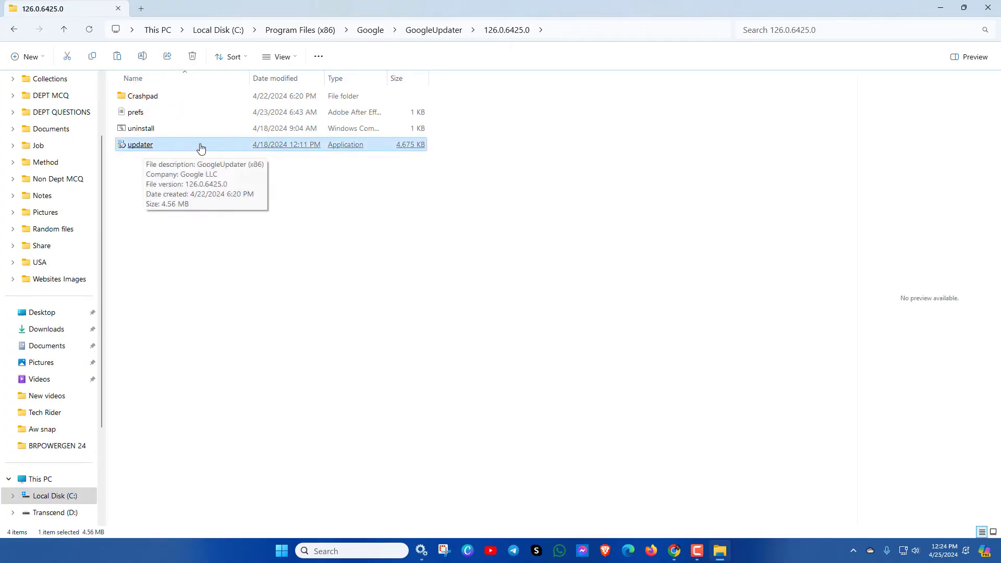
{"action": "right_click", "coordinate": [139, 148]}
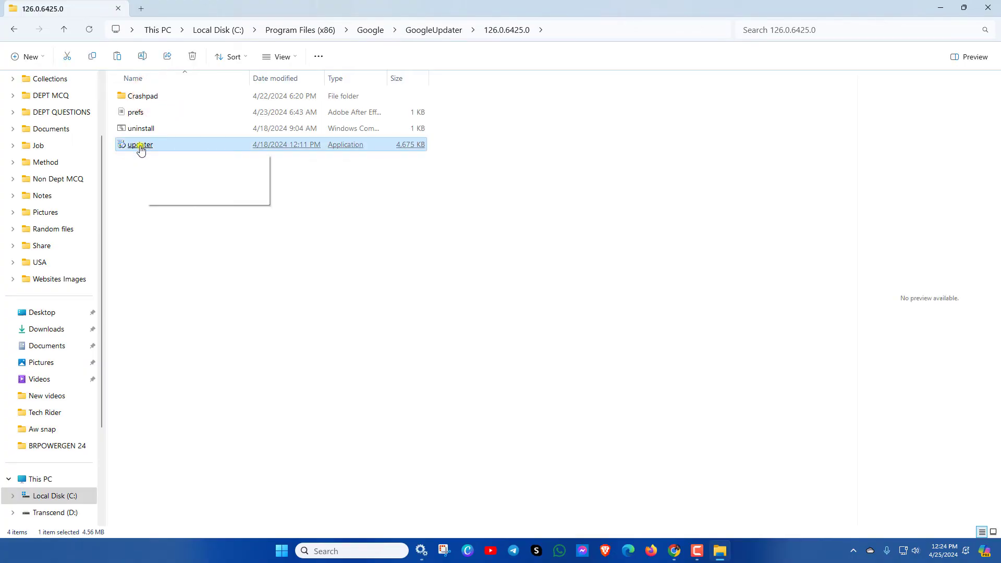
{"action": "left_click", "coordinate": [172, 158]}
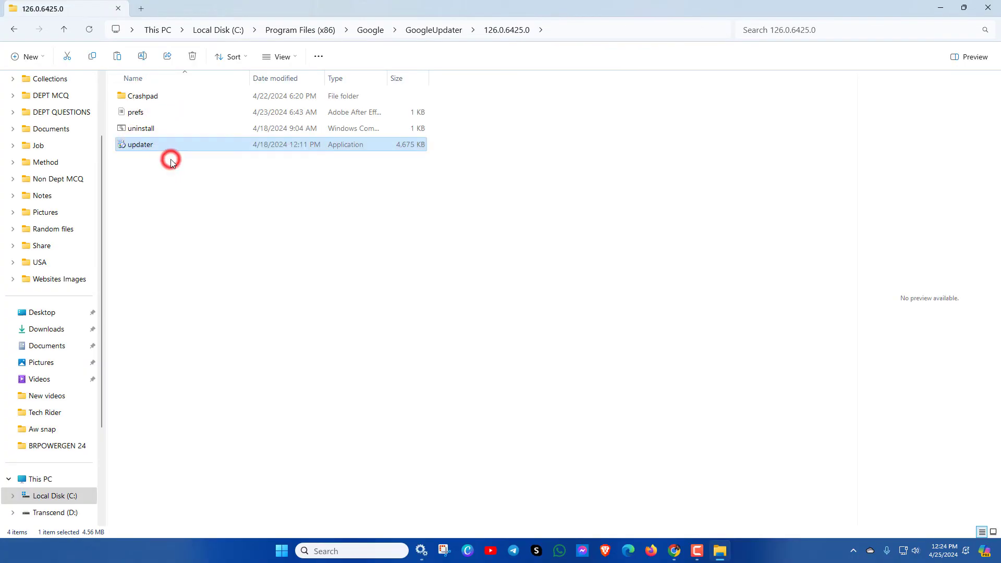
Step: Paste the updater into the empty Google Update folder, granting administrator permission
{"action": "left_click", "coordinate": [378, 31]}
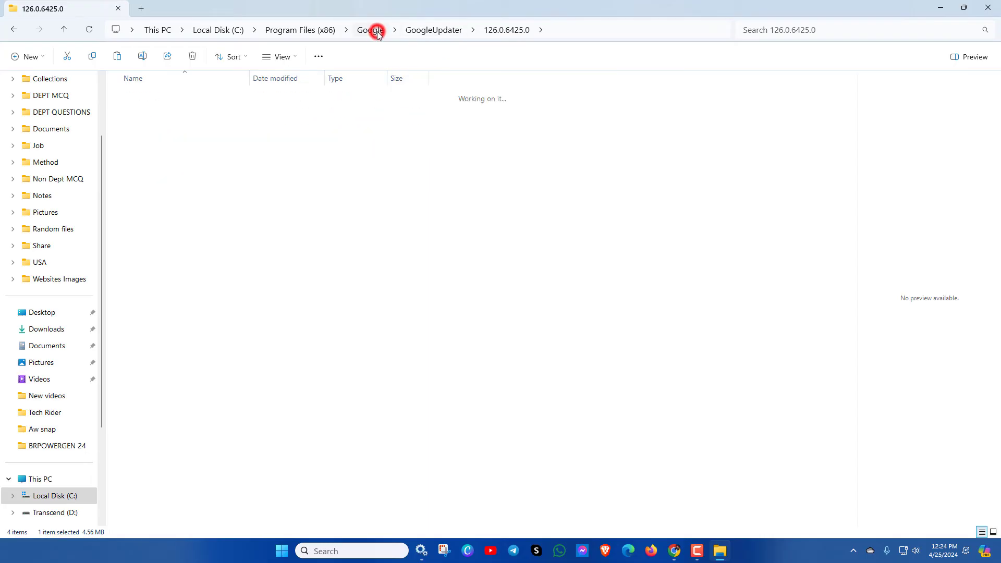
{"action": "double_click", "coordinate": [140, 163]}
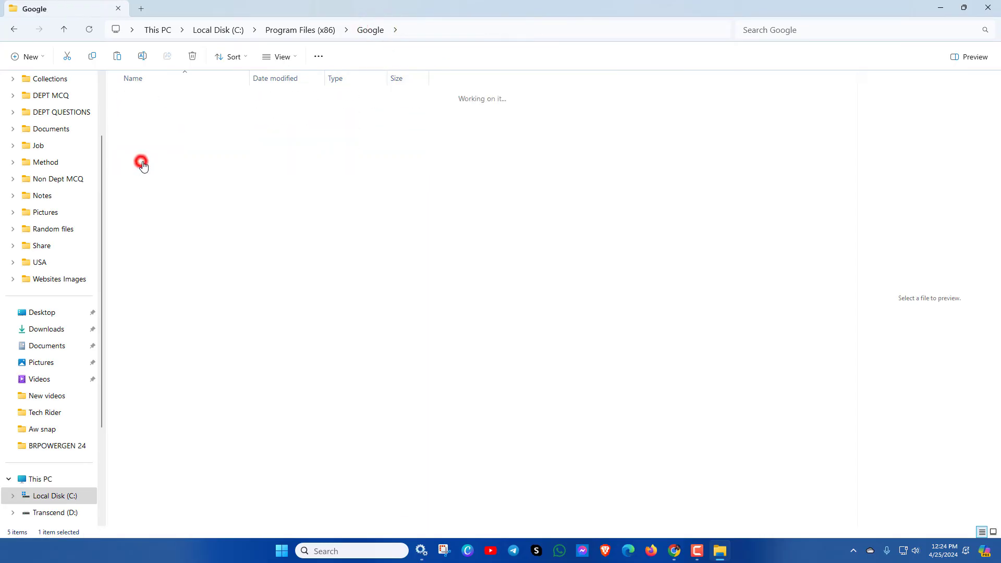
{"action": "right_click", "coordinate": [340, 173]}
{"action": "left_click", "coordinate": [348, 185]}
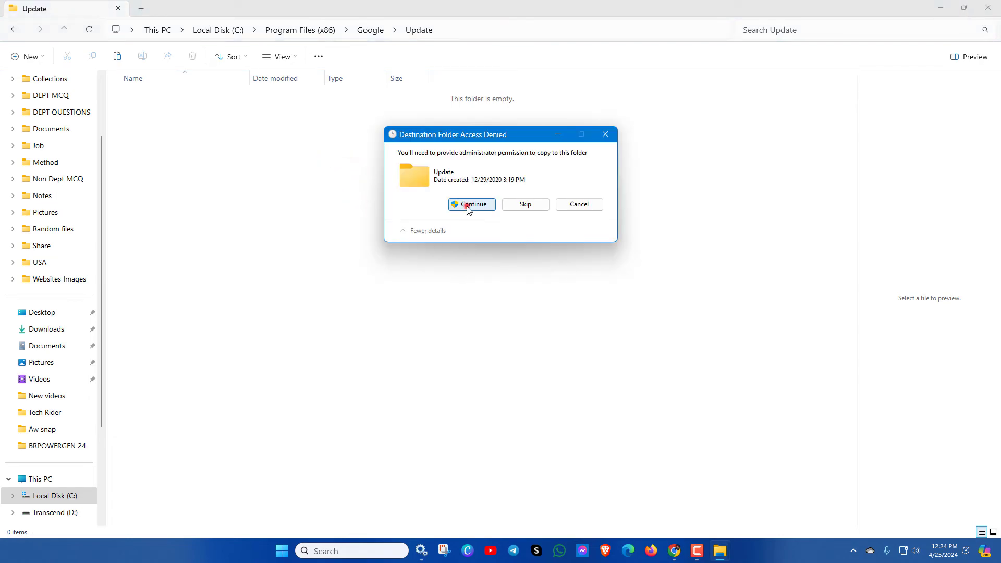
{"action": "left_click", "coordinate": [468, 206]}
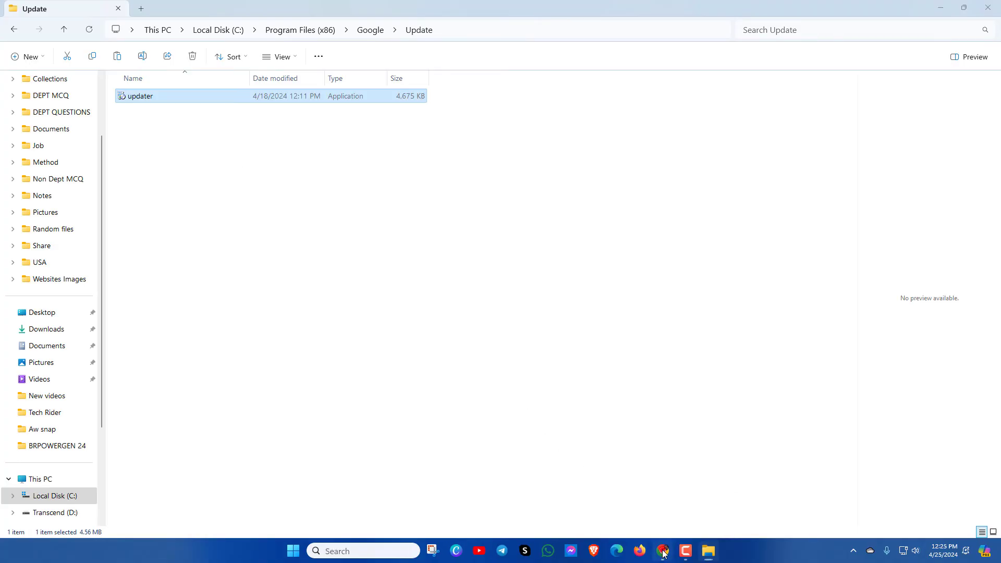
Step: Reload Chrome's About page so it reports version 124.0.6367.79 is up to date
{"action": "left_click", "coordinate": [662, 552]}
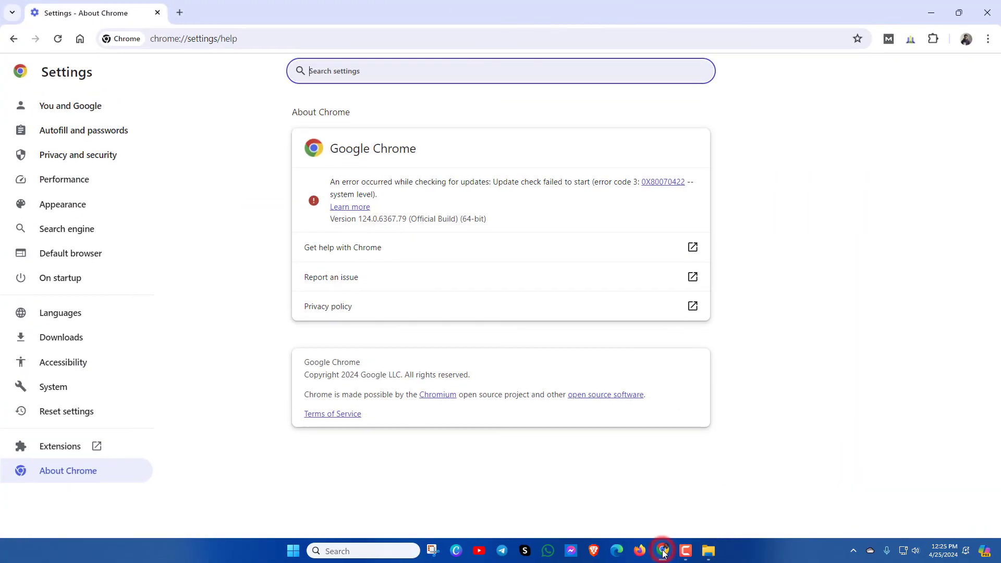
{"action": "left_click", "coordinate": [57, 39]}
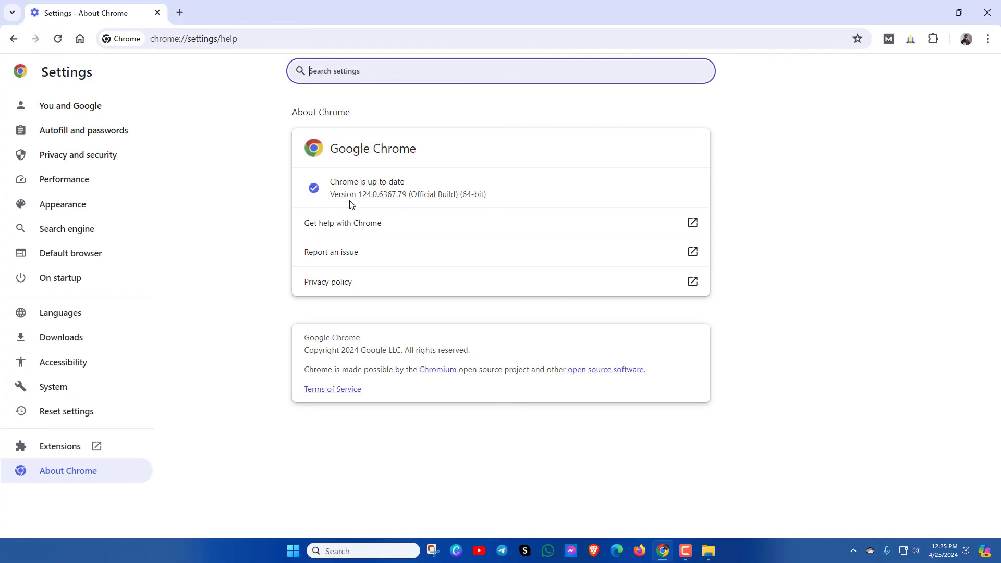